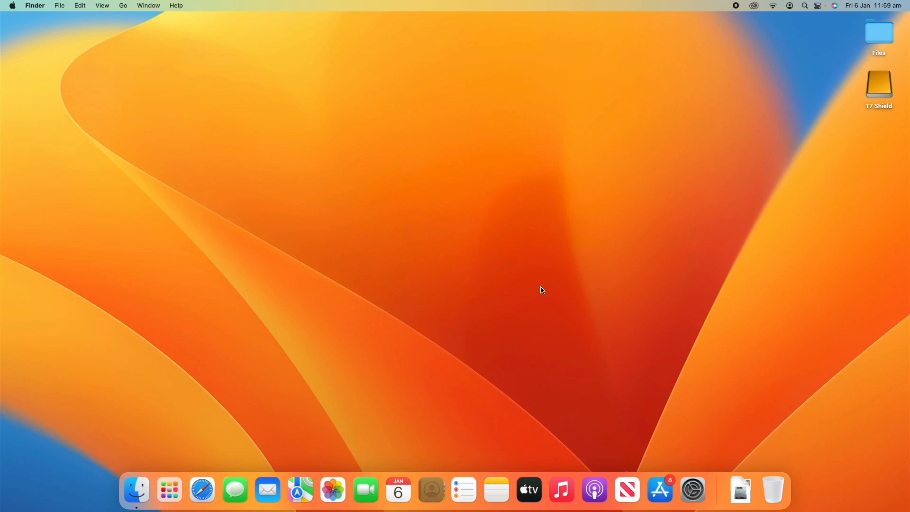
Launch System Settings and go to the Siri & Spotlight page
left_click(693, 489)
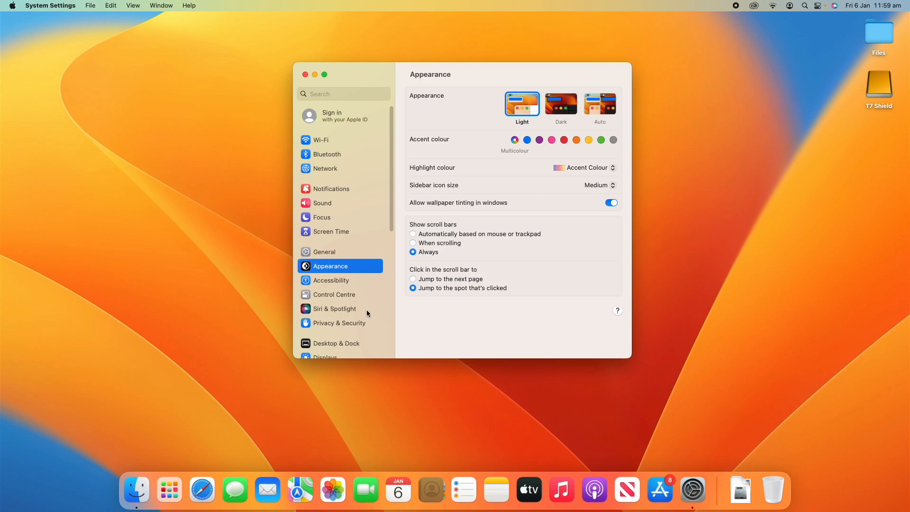
left_click(317, 309)
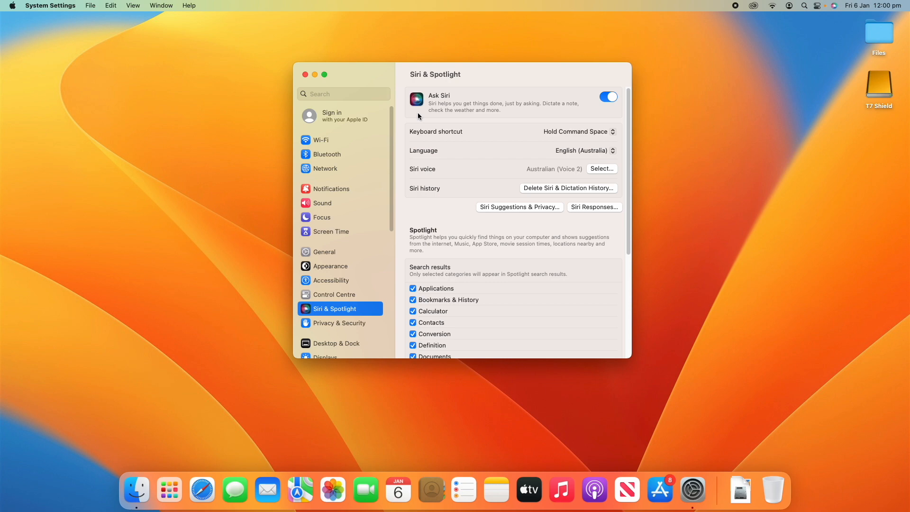
left_click(610, 97)
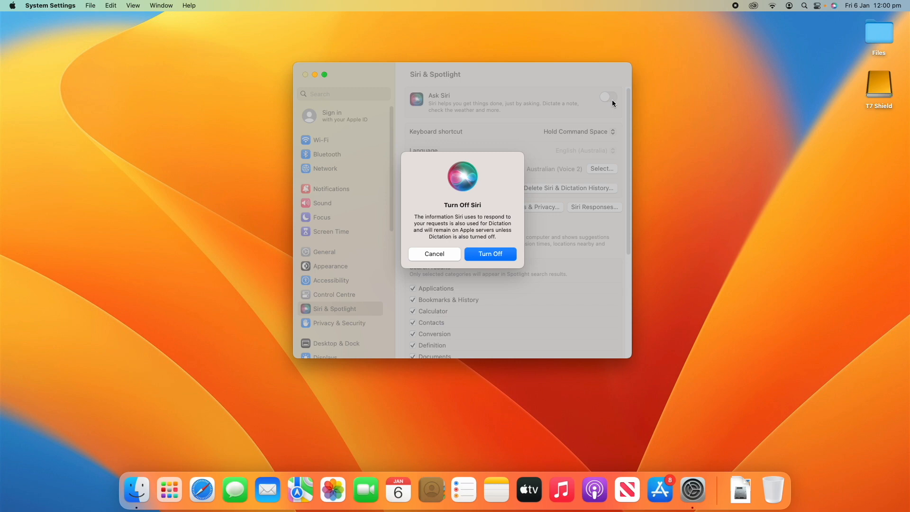
left_click(491, 254)
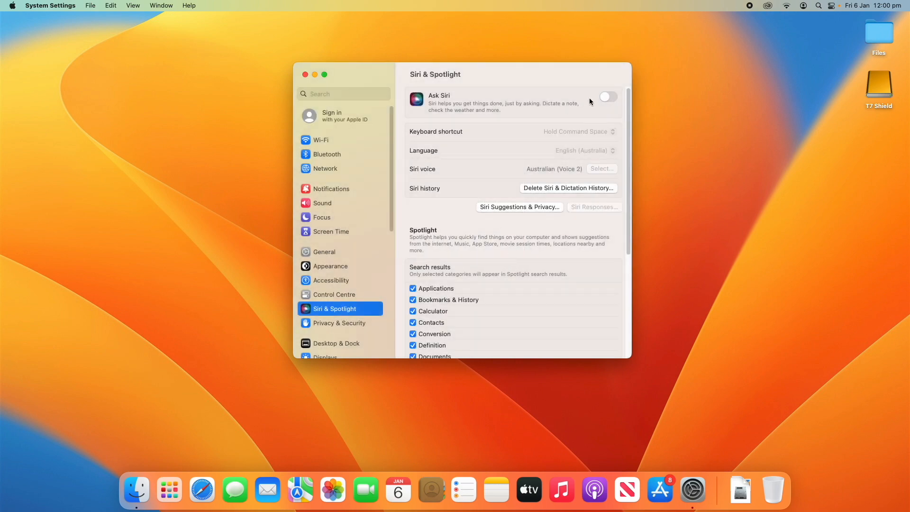
left_click(604, 97)
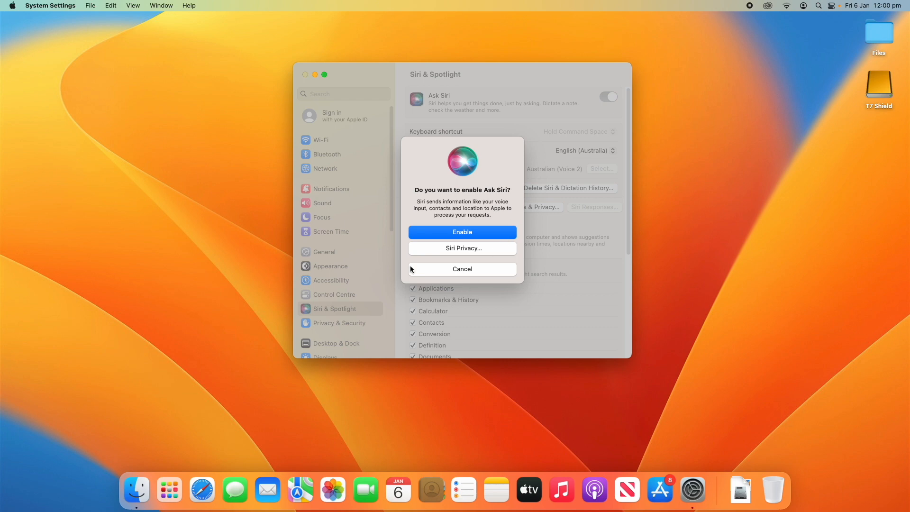
left_click(462, 232)
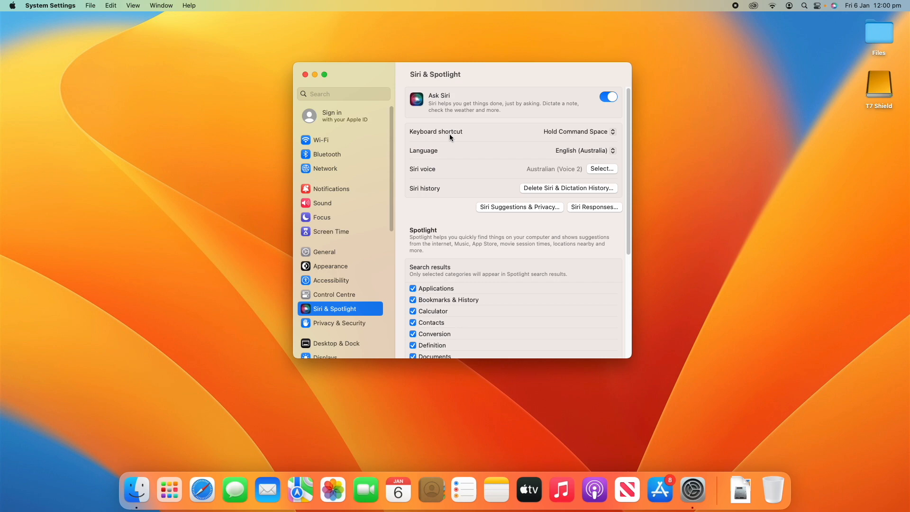
key("super+space")
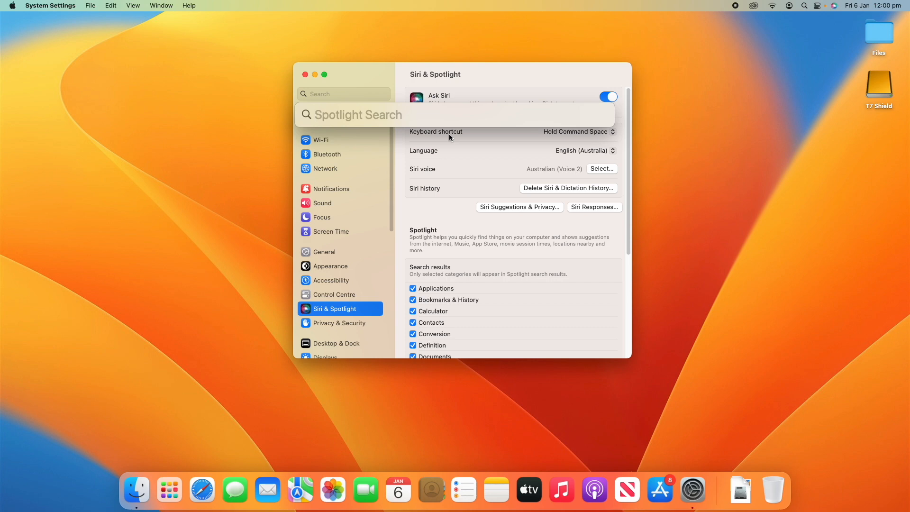
key("Escape")
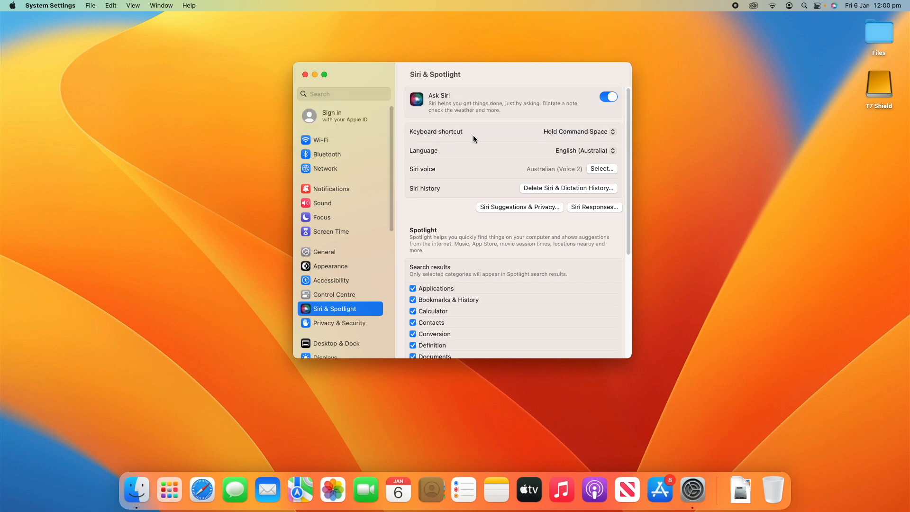
left_click(576, 132)
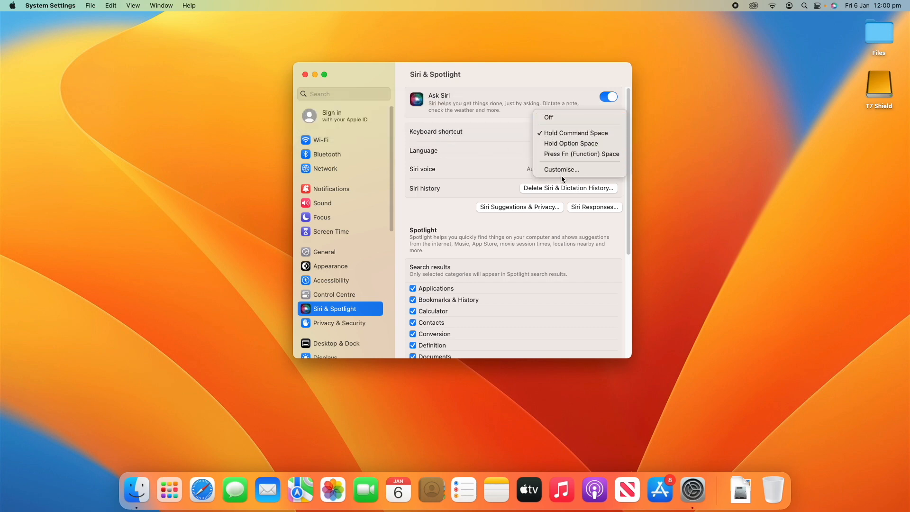
left_click(566, 170)
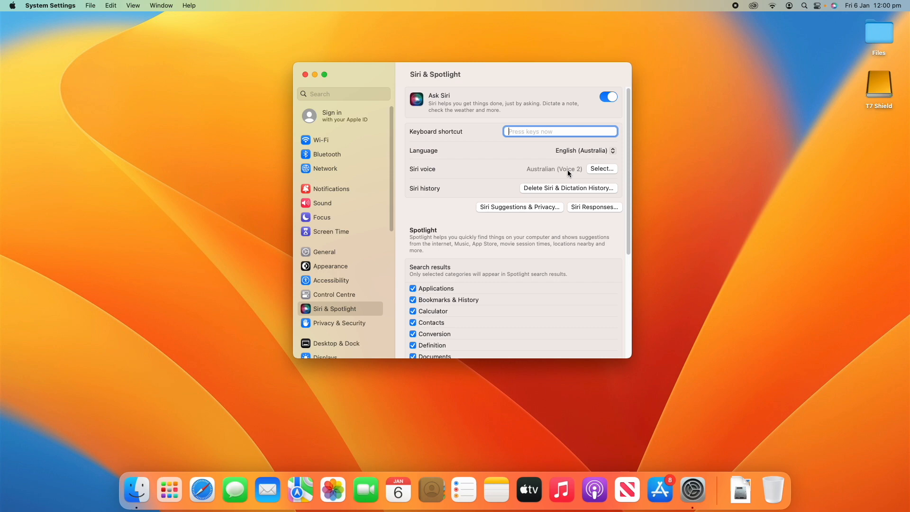
key("super+space")
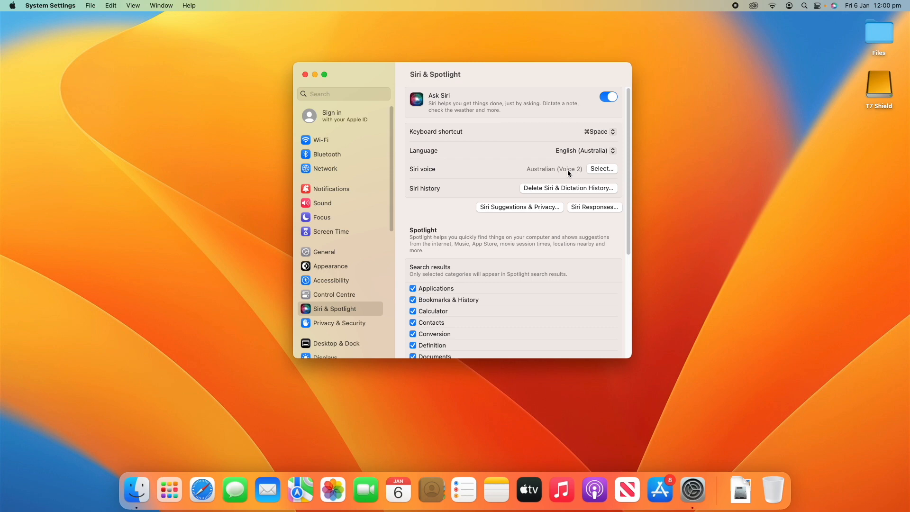
left_click(594, 132)
left_click(605, 95)
left_click(555, 150)
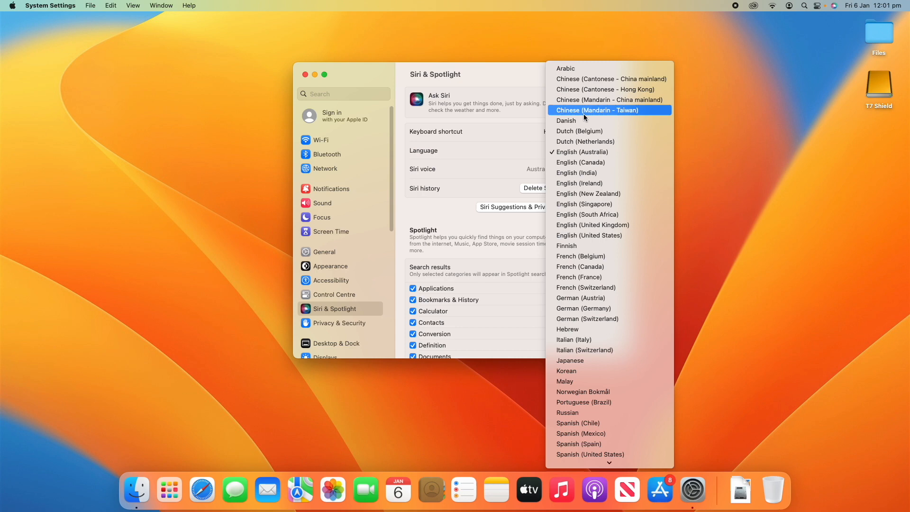
left_click(620, 148)
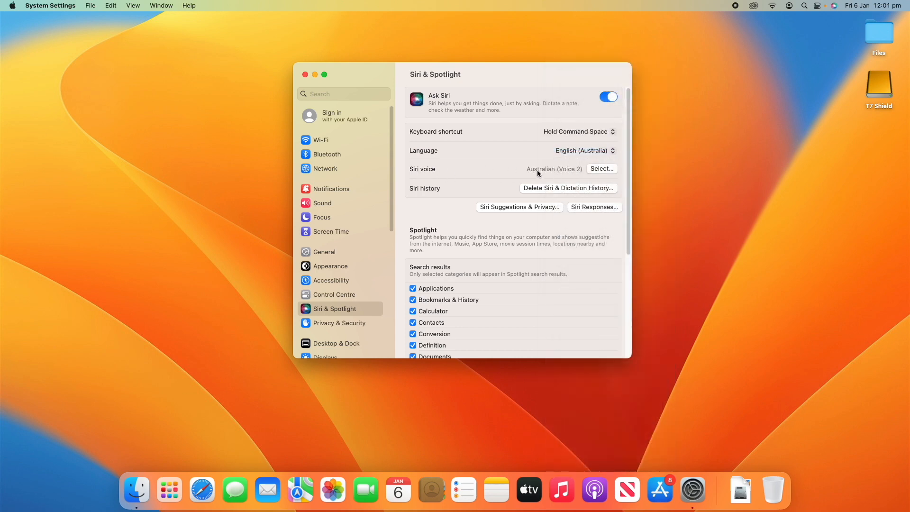
left_click(594, 170)
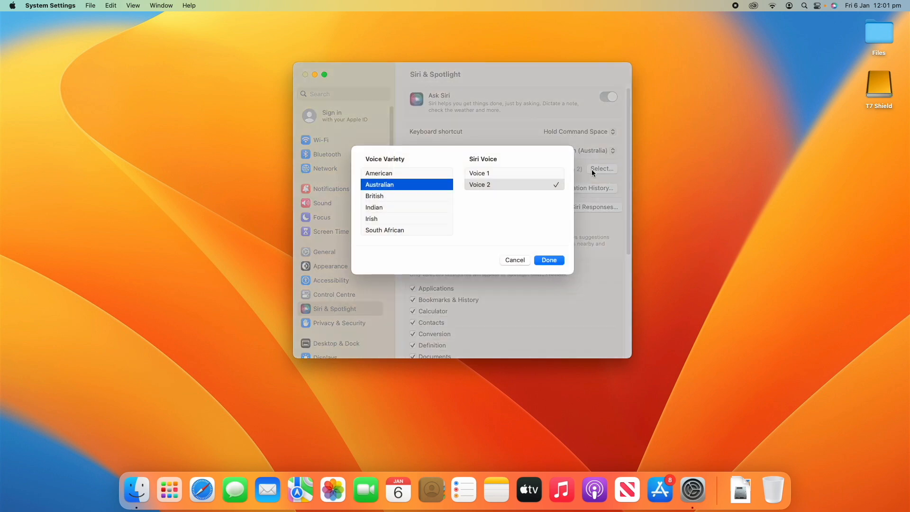
left_click(497, 174)
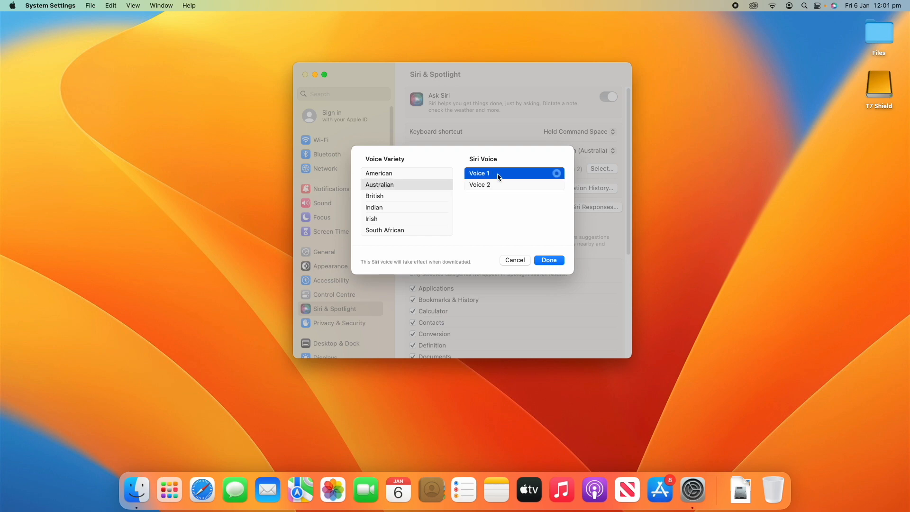
left_click(502, 183)
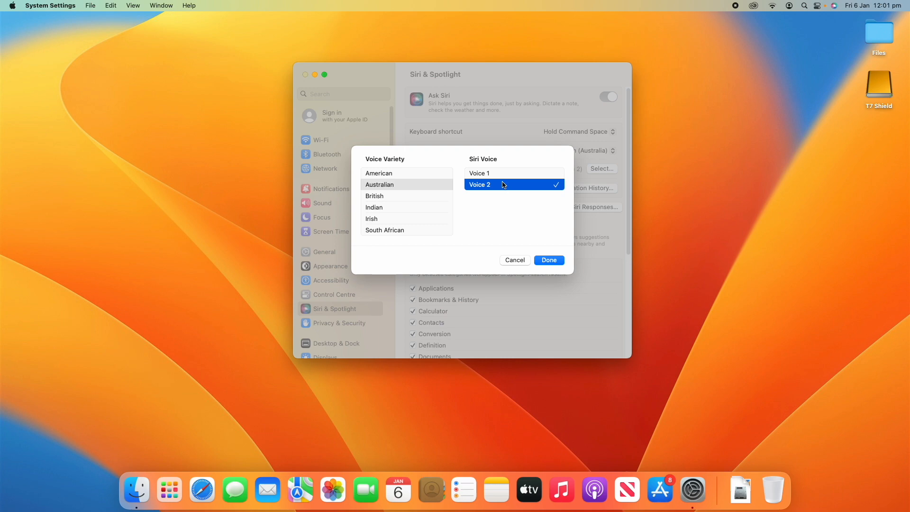
left_click(560, 260)
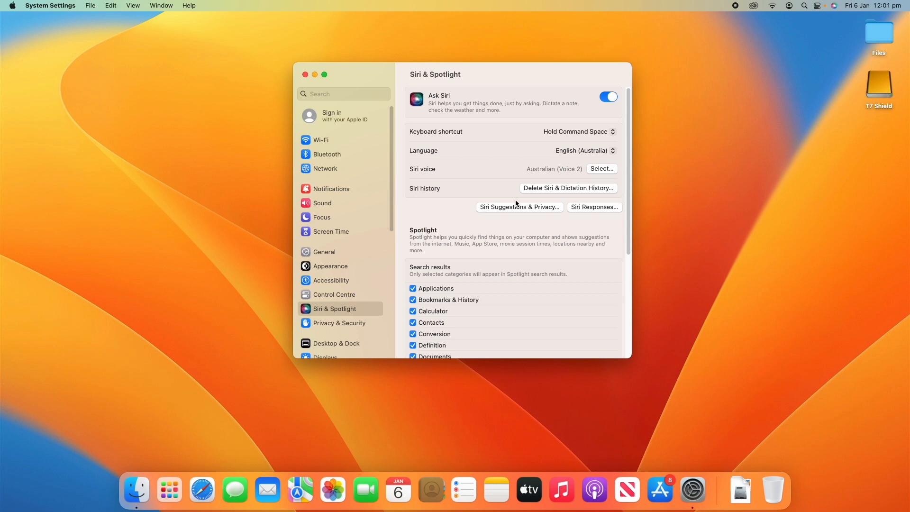
left_click(602, 168)
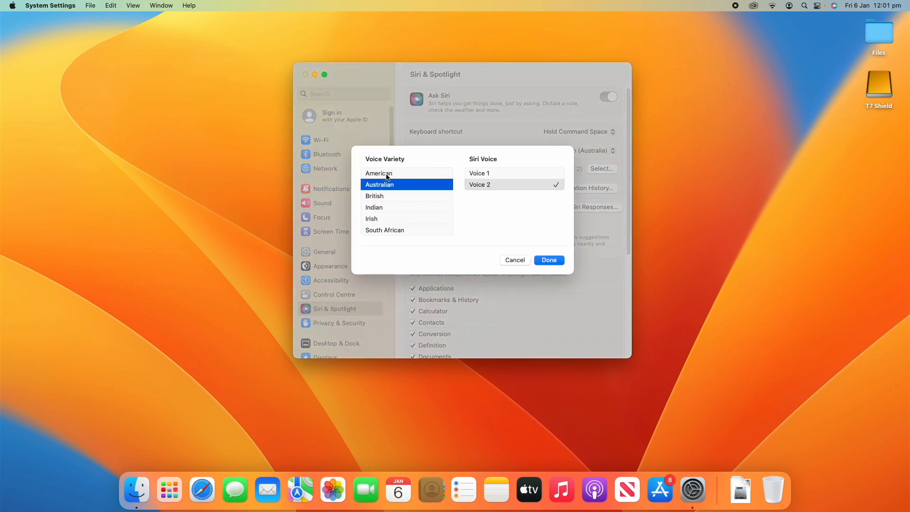
left_click(386, 174)
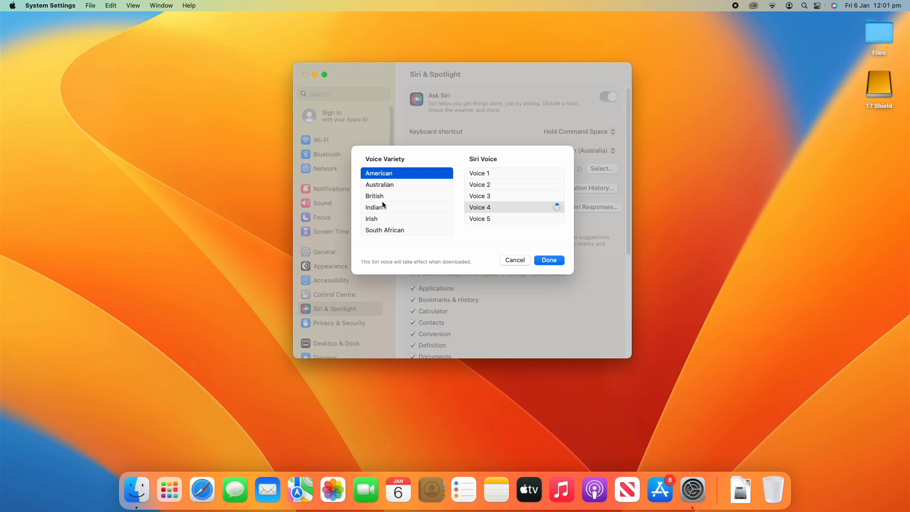
left_click(385, 185)
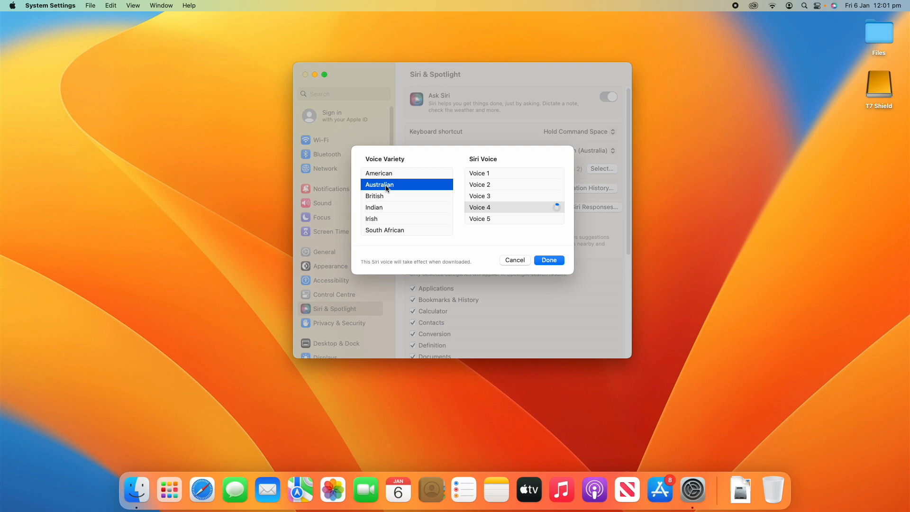
left_click(547, 259)
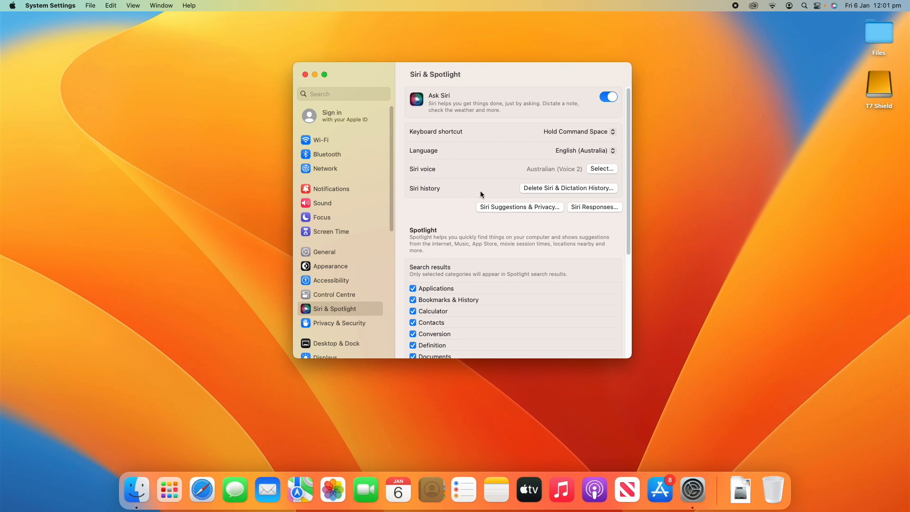
left_click(544, 185)
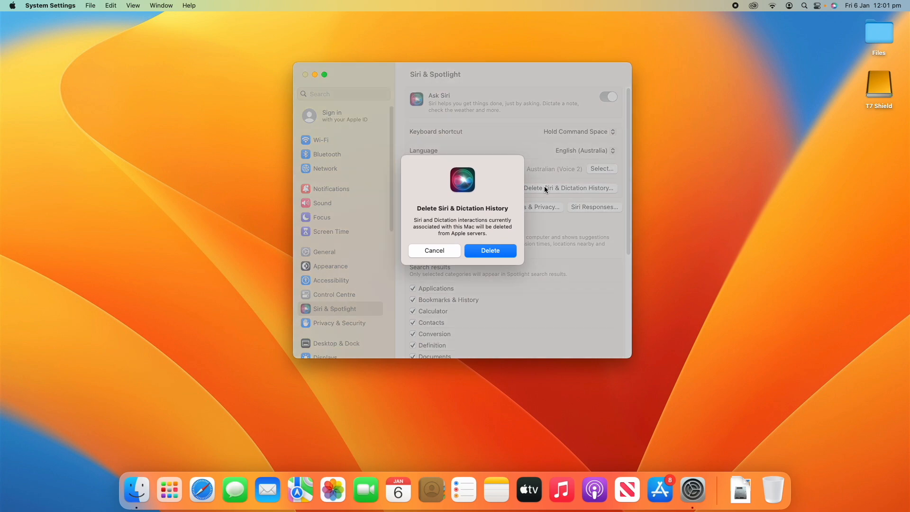
mouse_move(414, 222)
left_mouse_down()
mouse_move(409, 227)
mouse_move(509, 236)
left_mouse_up()
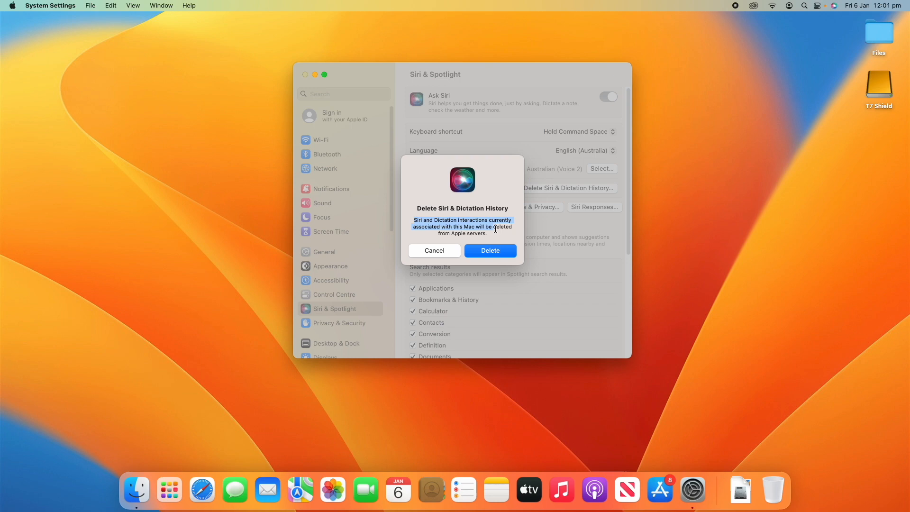
left_click(426, 250)
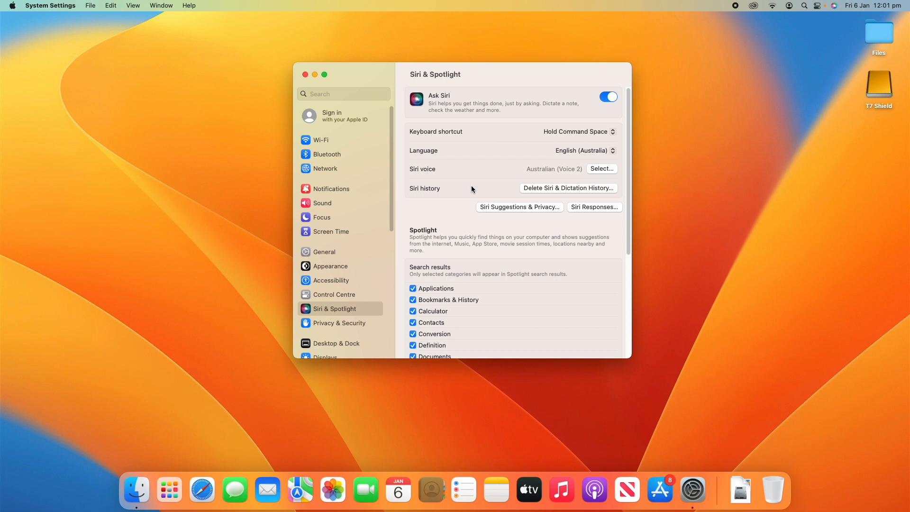
Review per-app Siri suggestion options for Calendar, Contacts, Developer and Mail
left_click(528, 205)
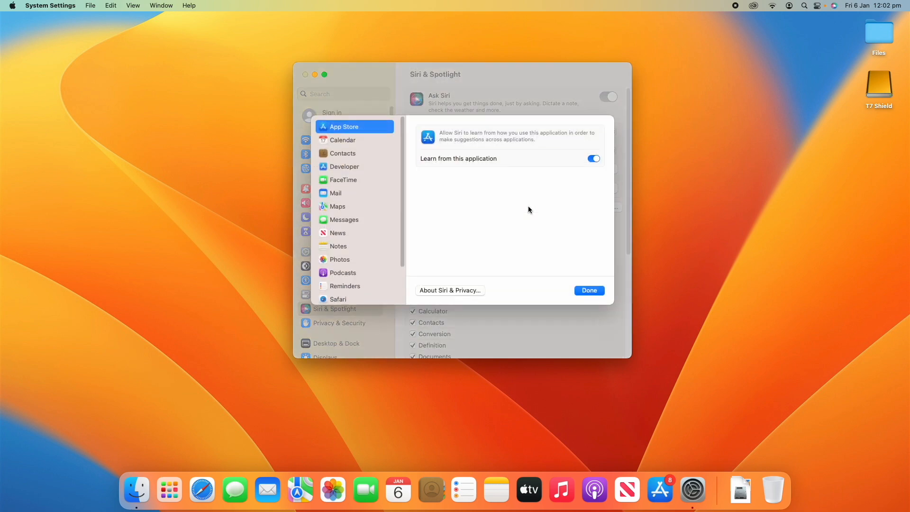
left_click(351, 140)
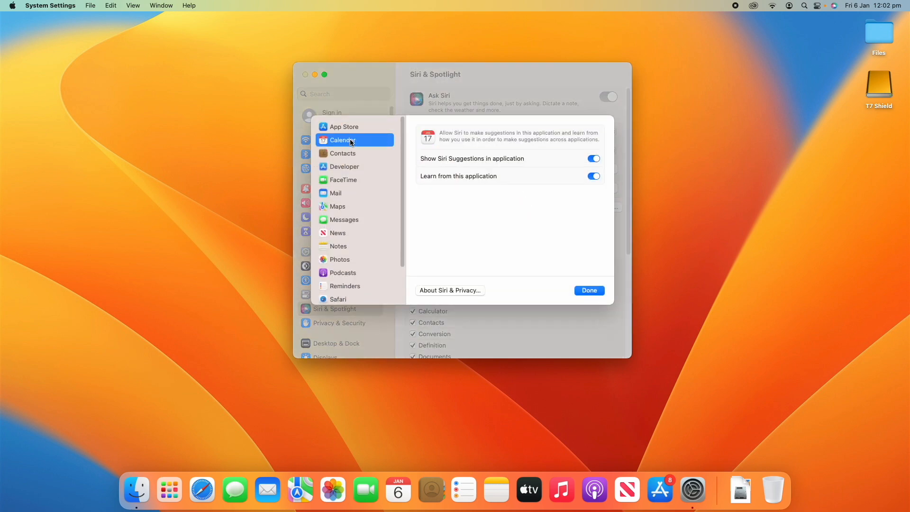
left_click(355, 153)
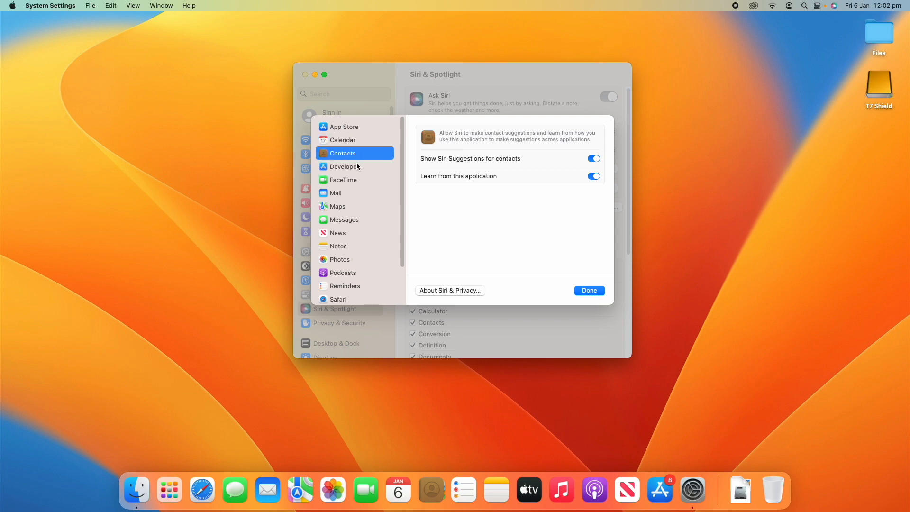
left_click(356, 166)
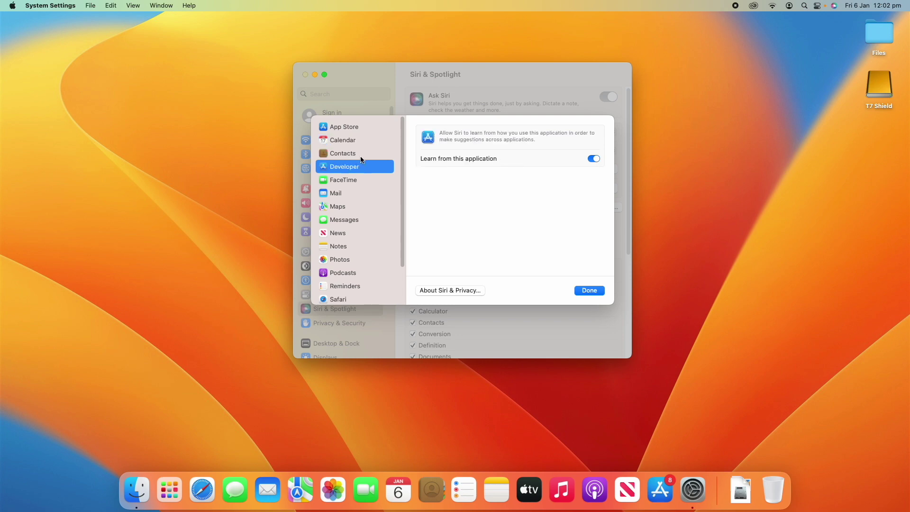
left_click(356, 191)
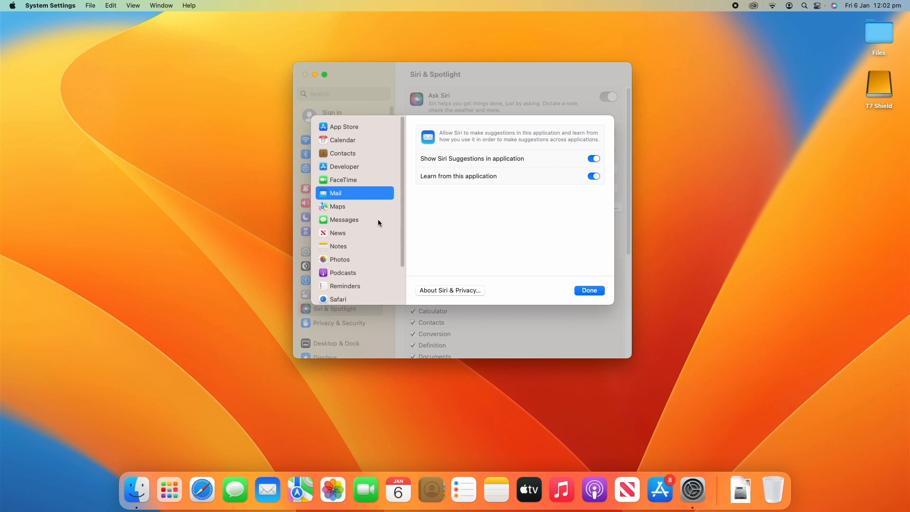
Read the About Siri & Privacy note, dismiss it and close the per-app settings
left_click(455, 290)
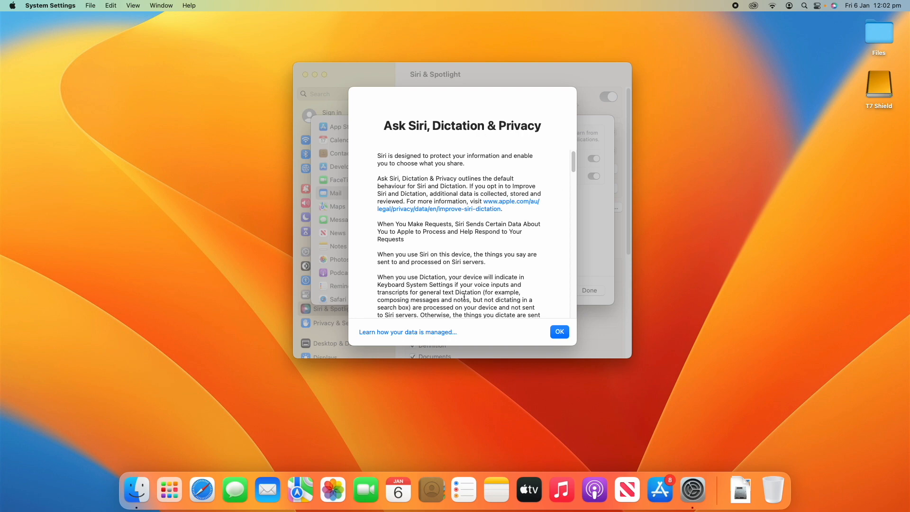
left_click(560, 332)
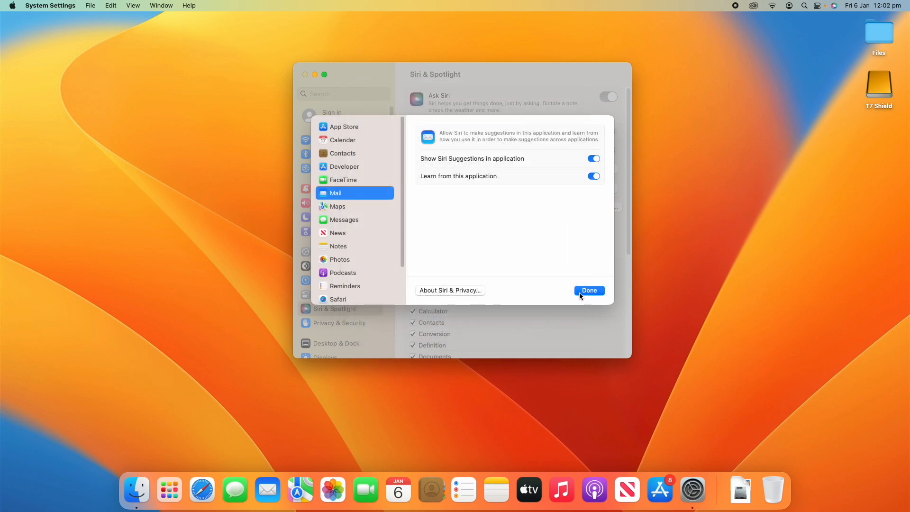
left_click(589, 290)
Review Siri Responses with Voice feedback on and captions off, then close them
left_click(601, 206)
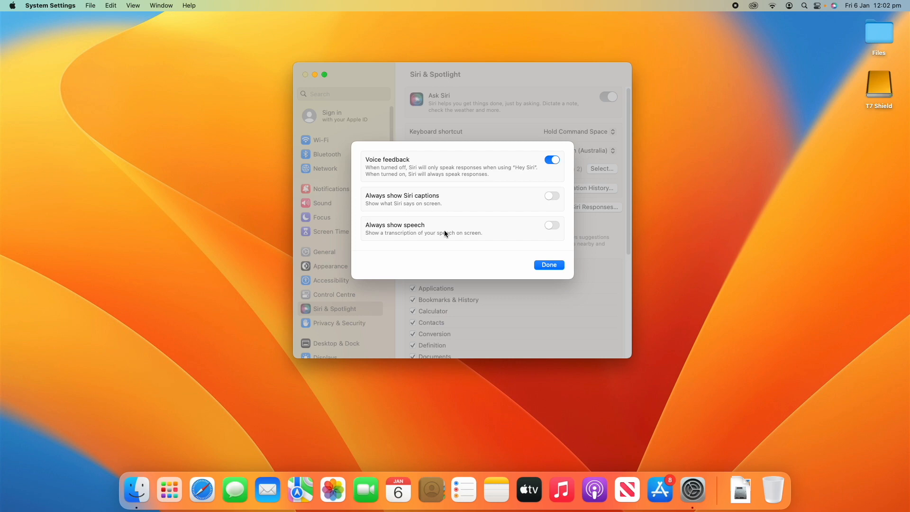
left_click(538, 265)
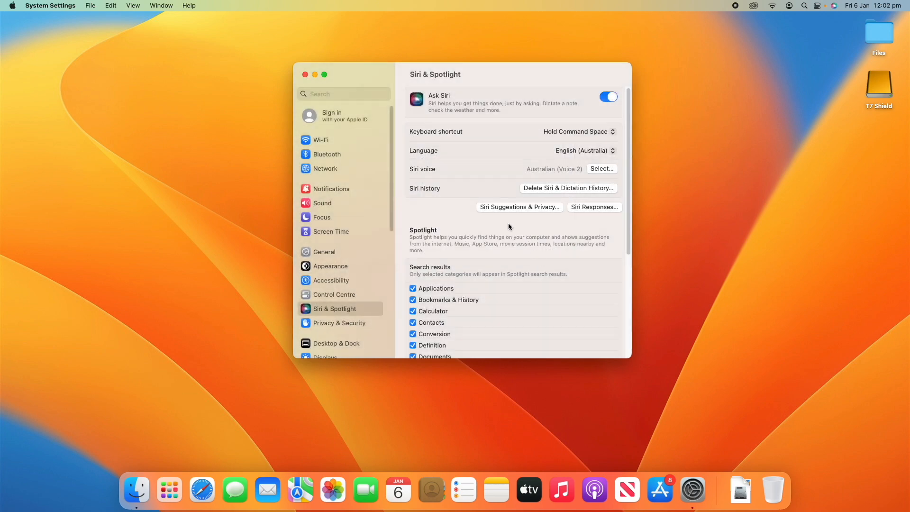
scroll(507, 226, "down", 3)
scroll(509, 227, "down", 3)
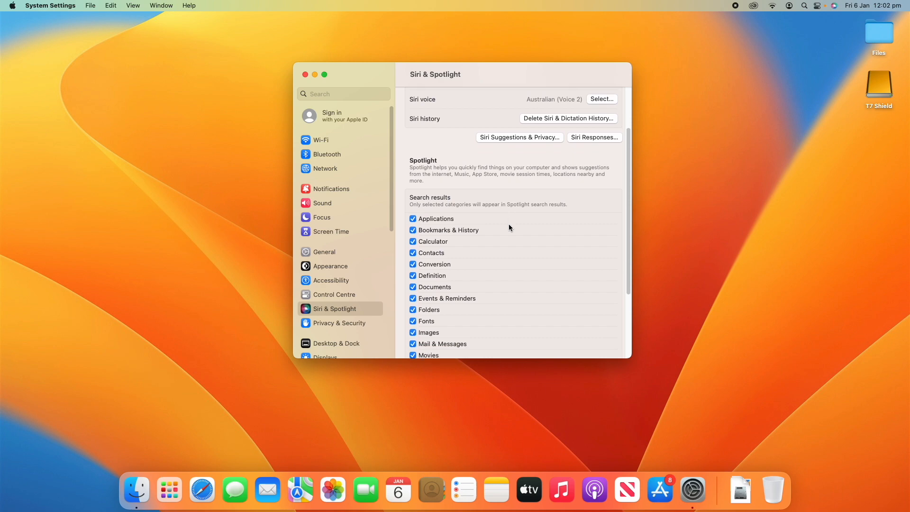
scroll(508, 227, "down", 3)
scroll(508, 226, "down", 2)
scroll(508, 226, "up", 2)
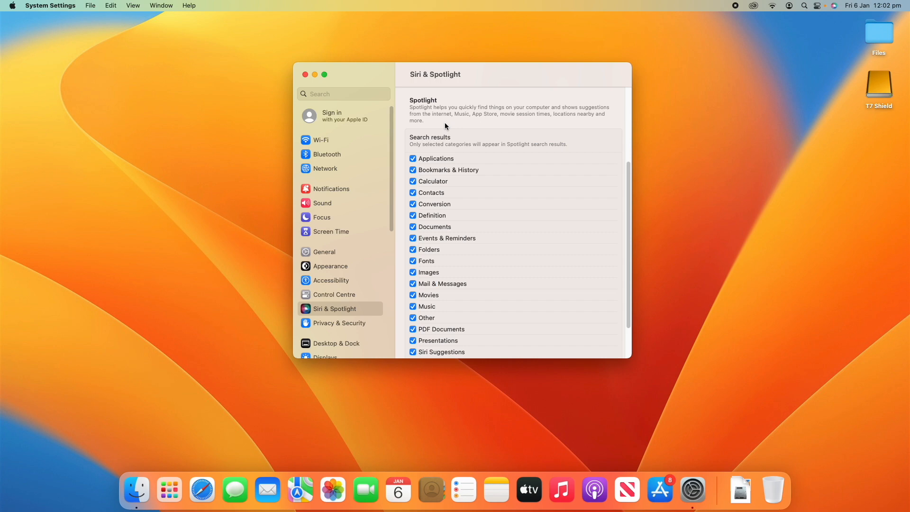
key("super+space")
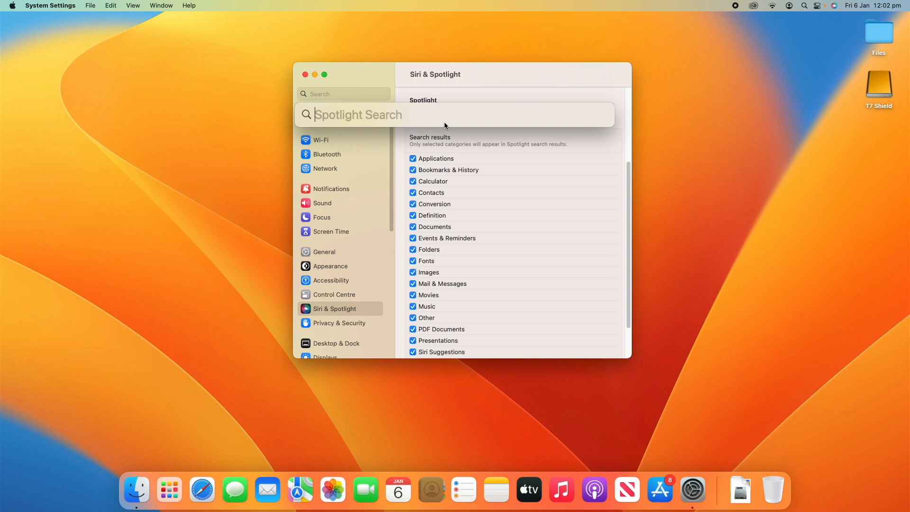
key("Escape")
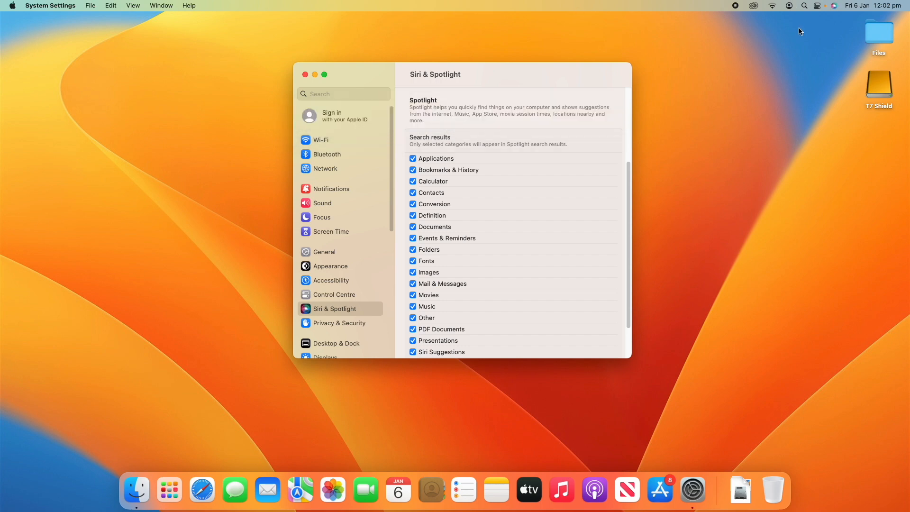
left_click(804, 6)
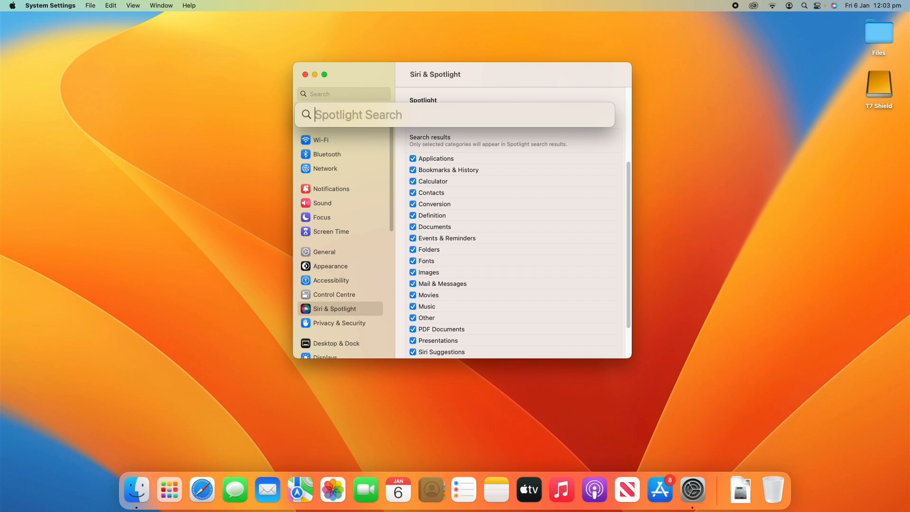
type("sydney")
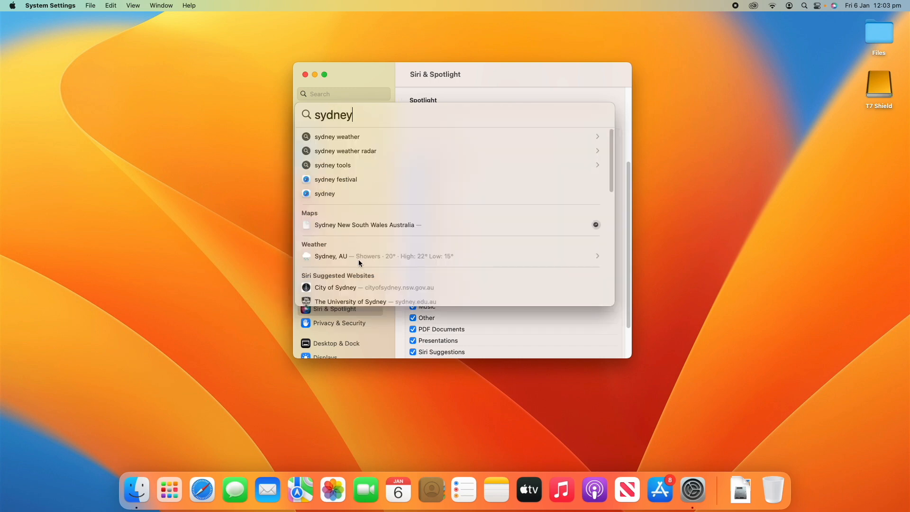
scroll(358, 260, "down", 1)
scroll(358, 259, "up", 1)
key("Escape")
key("Escape")
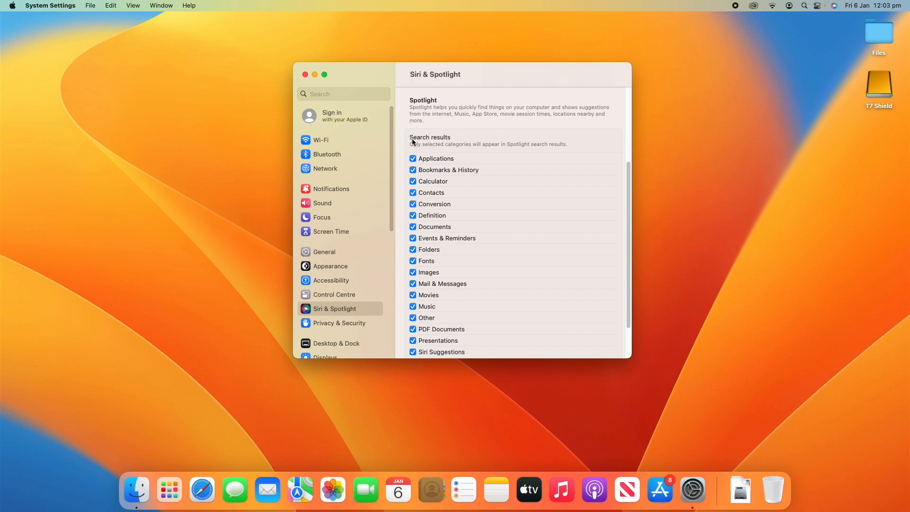
scroll(418, 137, "up", 2)
scroll(417, 137, "down", 3)
scroll(413, 141, "down", 2)
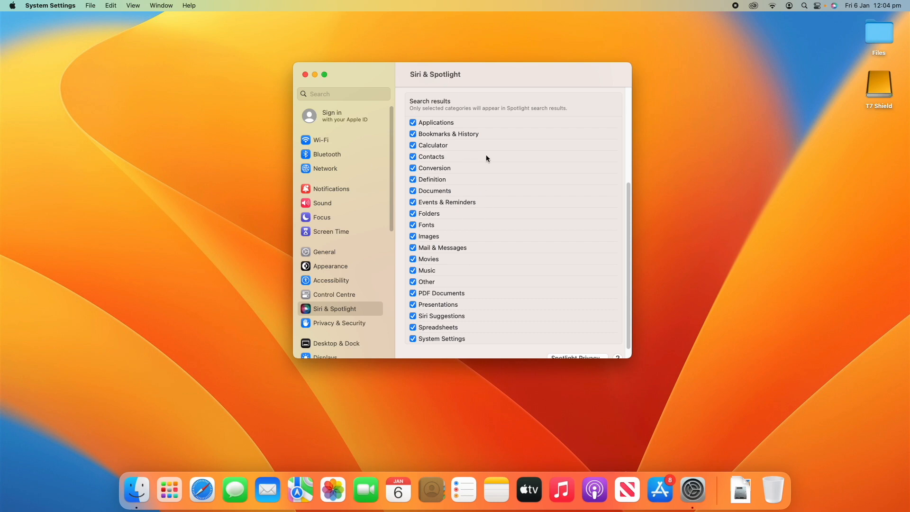
left_click(412, 236)
left_click(419, 190)
left_click(434, 238)
left_click(427, 192)
left_click(426, 169)
scroll(449, 255, "down", 2)
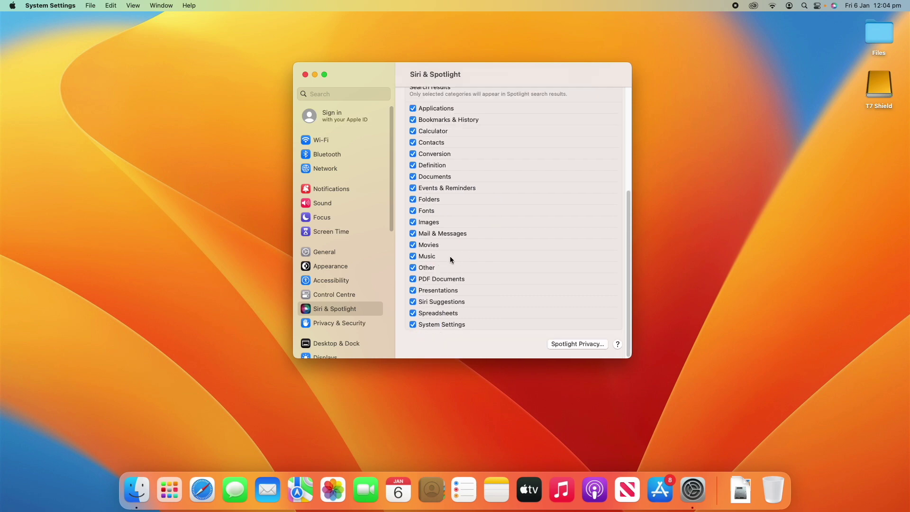
left_click(580, 343)
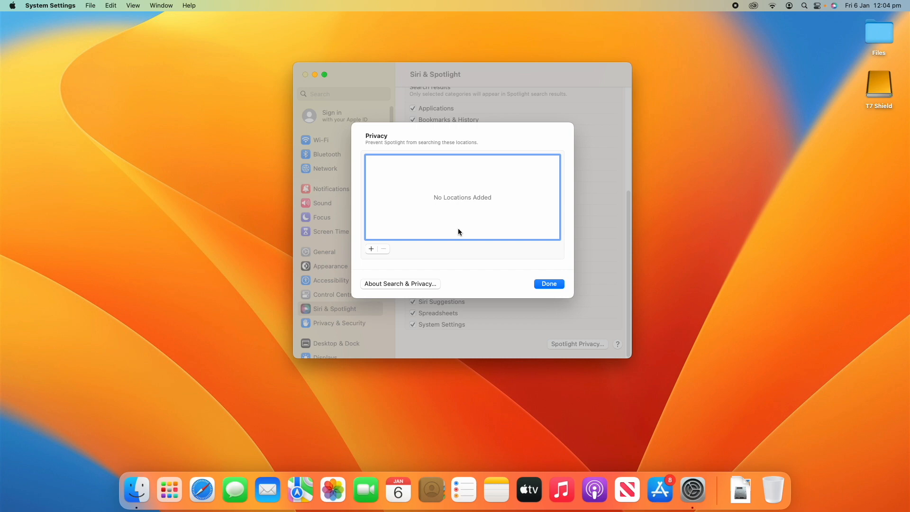
left_click(372, 248)
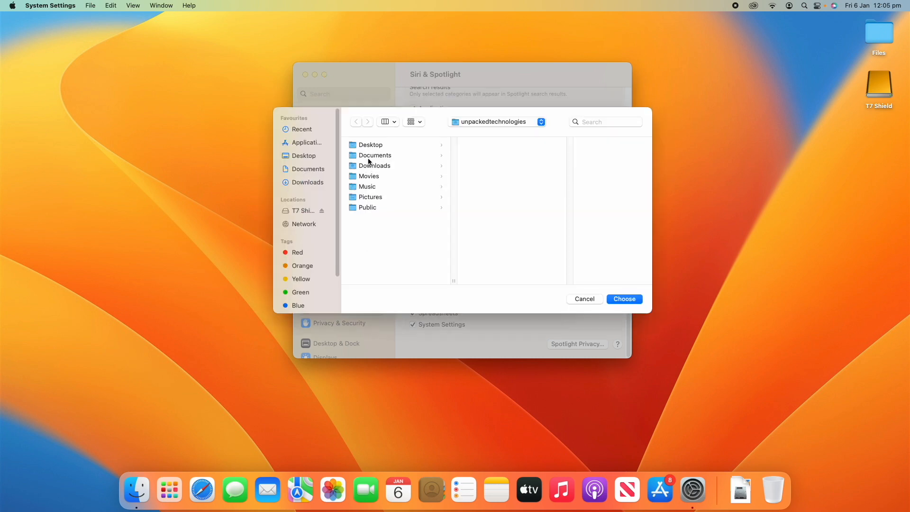
left_click(370, 145)
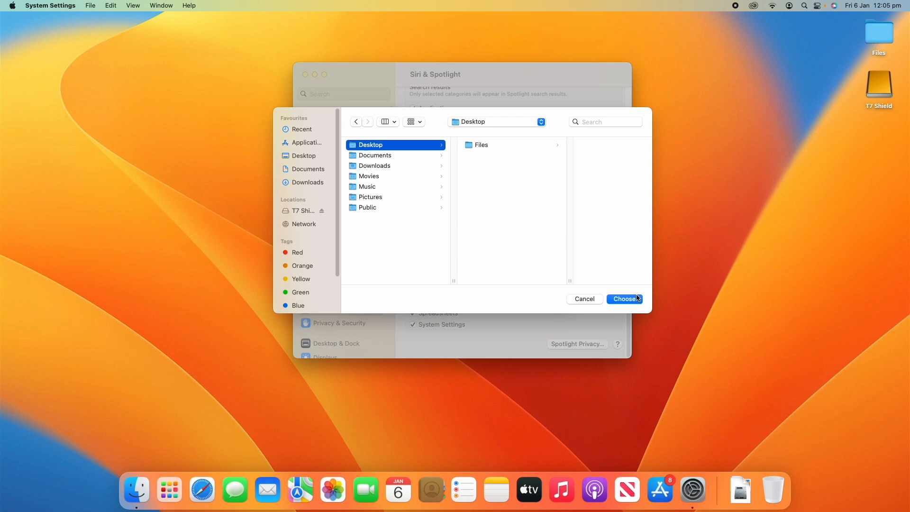
key("Return")
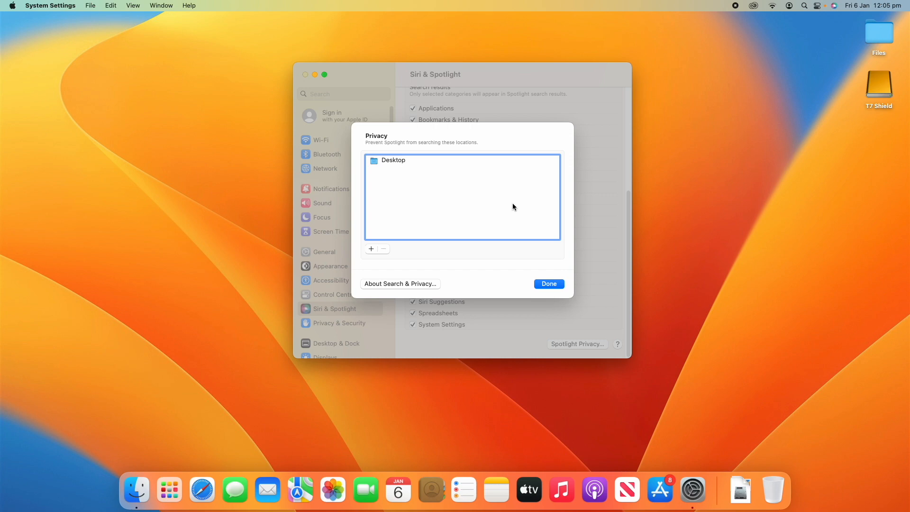
left_click(413, 163)
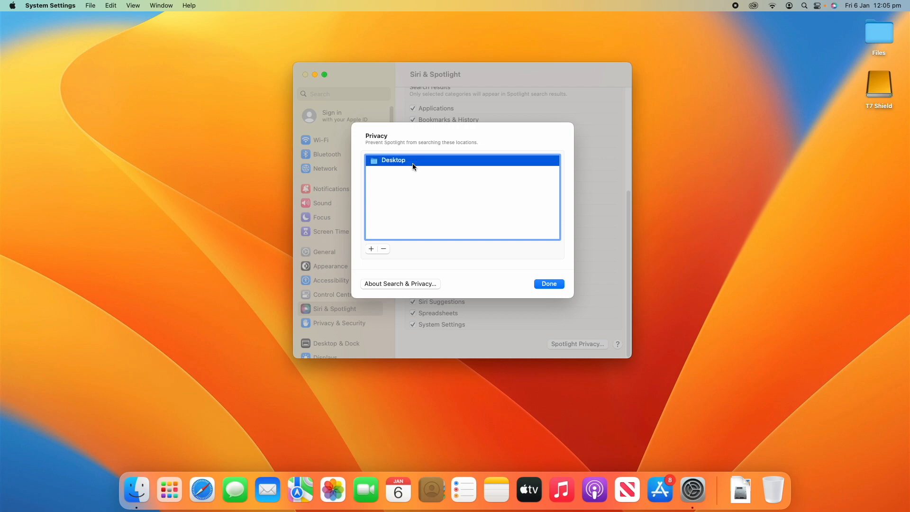
left_click(383, 248)
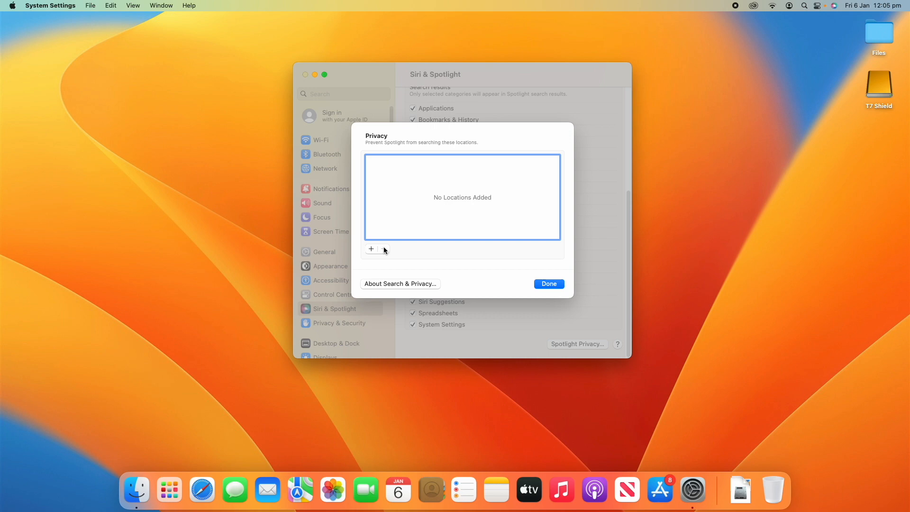
left_click(549, 284)
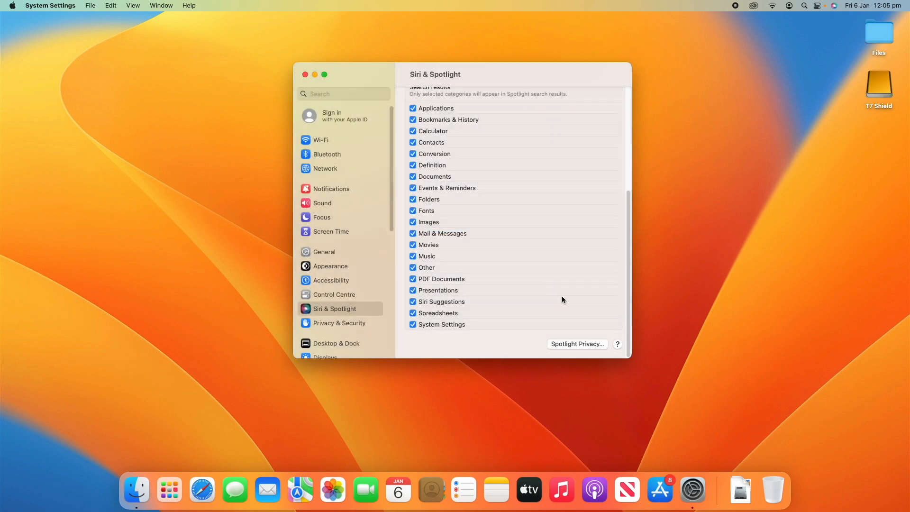
scroll(562, 296, "up", 8)
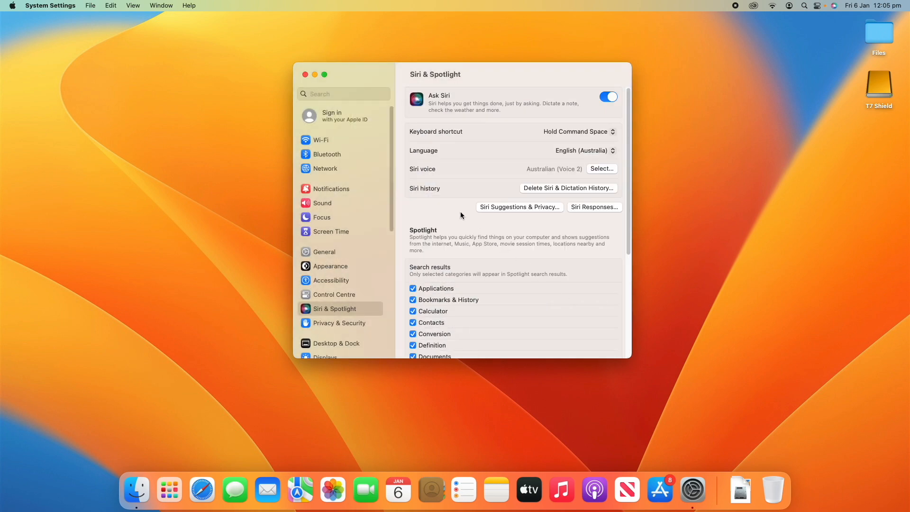